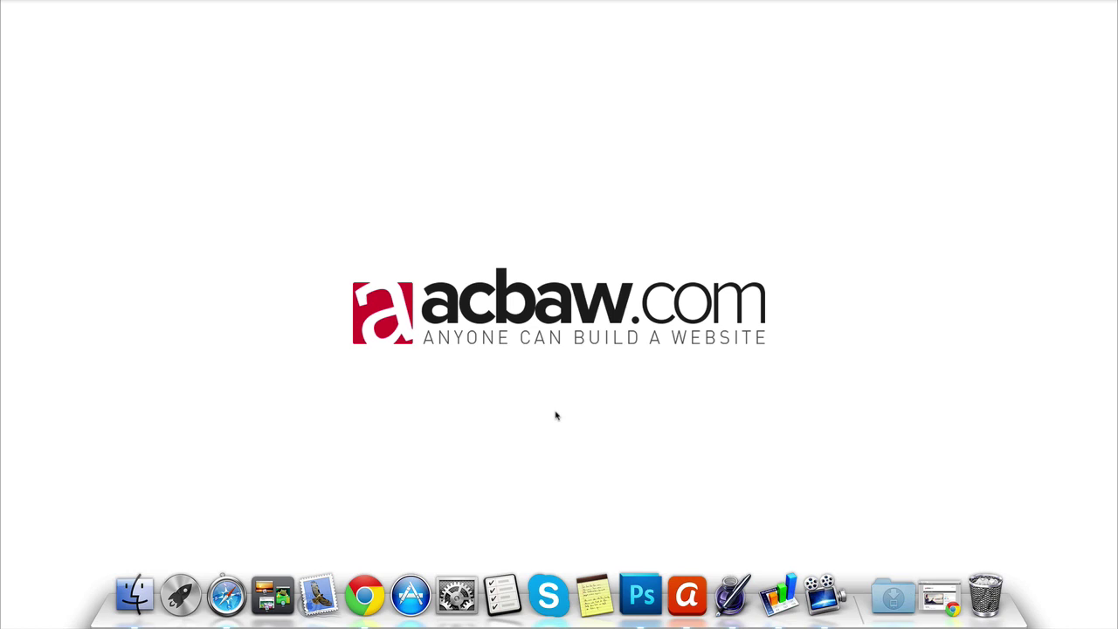
# Step: Restore Chrome and load acbawexample.com/cpanel in a new tab to reach the cPanel login
pyautogui.click(933, 596)
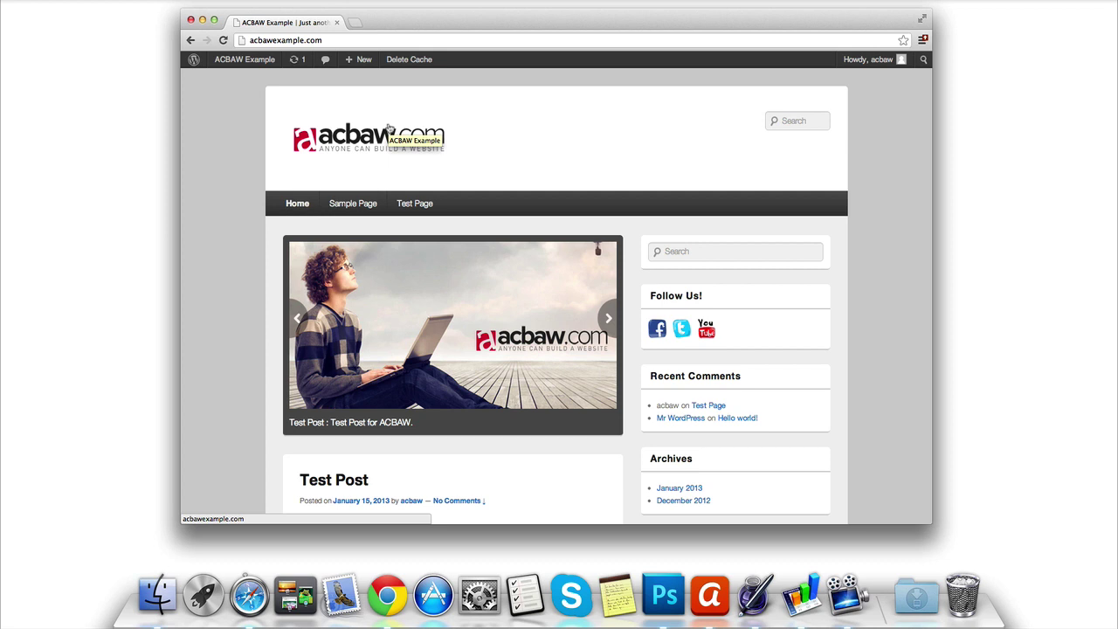
pyautogui.click(354, 21)
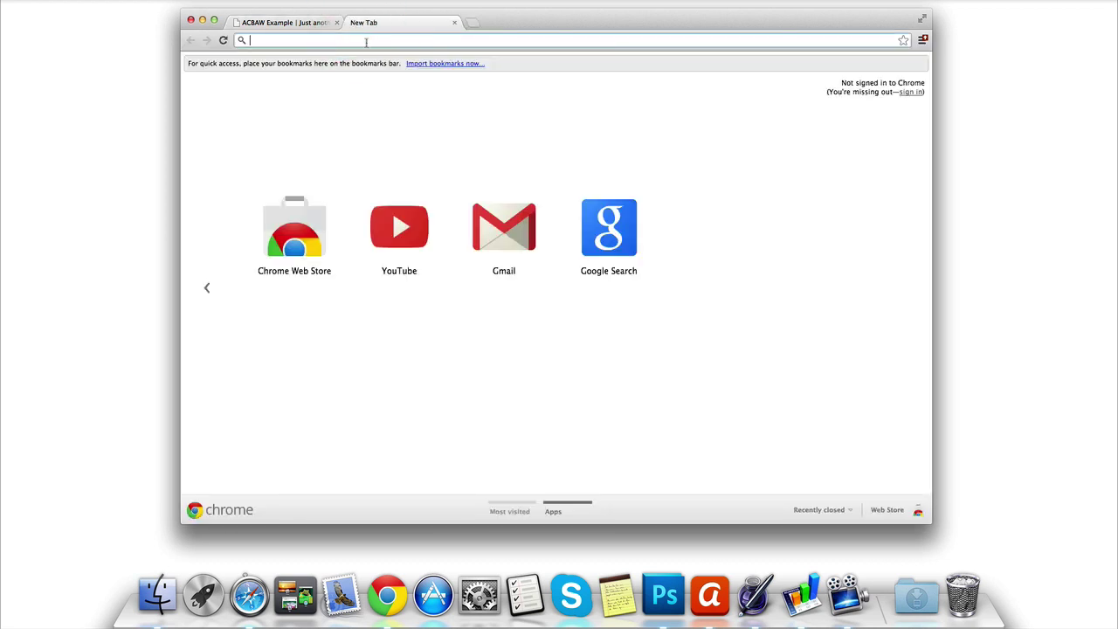
pyautogui.write('acbawexample.com')
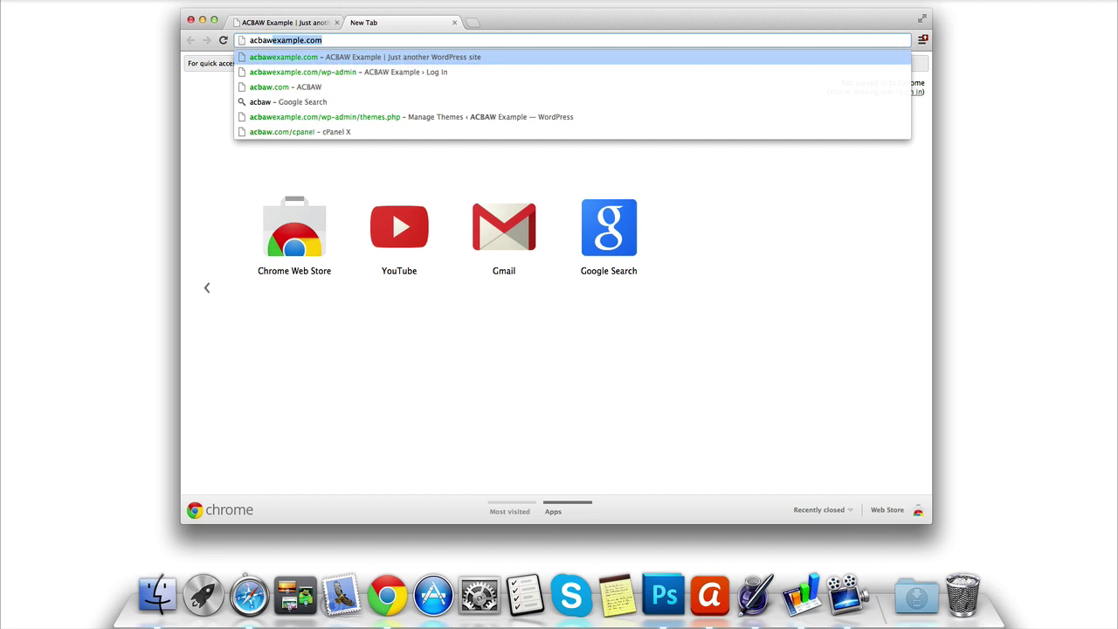
pyautogui.write('/')
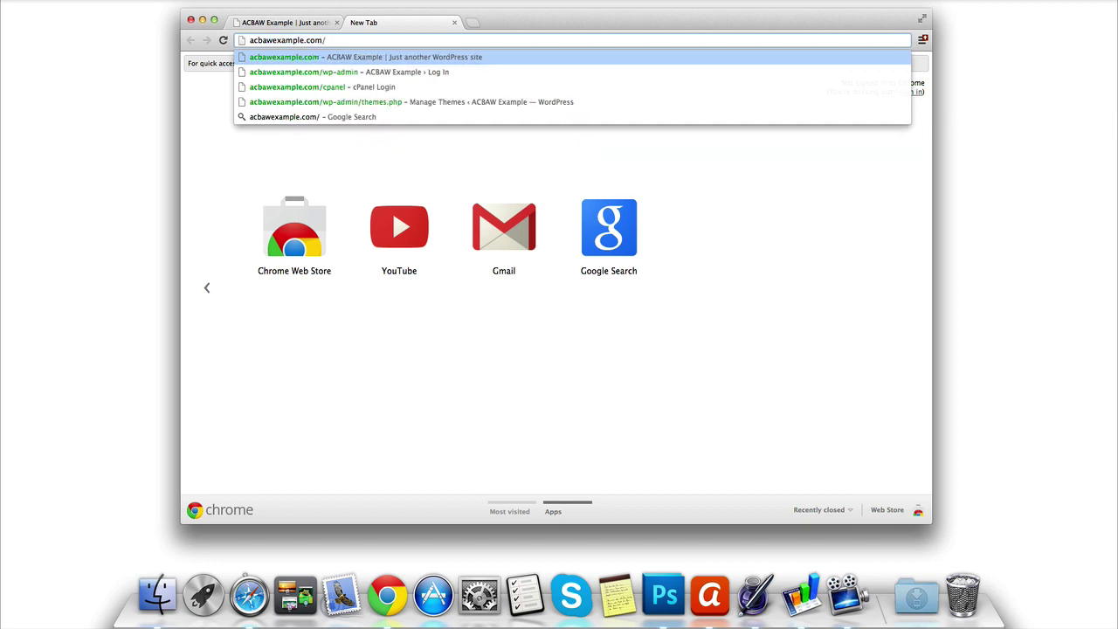
pyautogui.write('cpane')
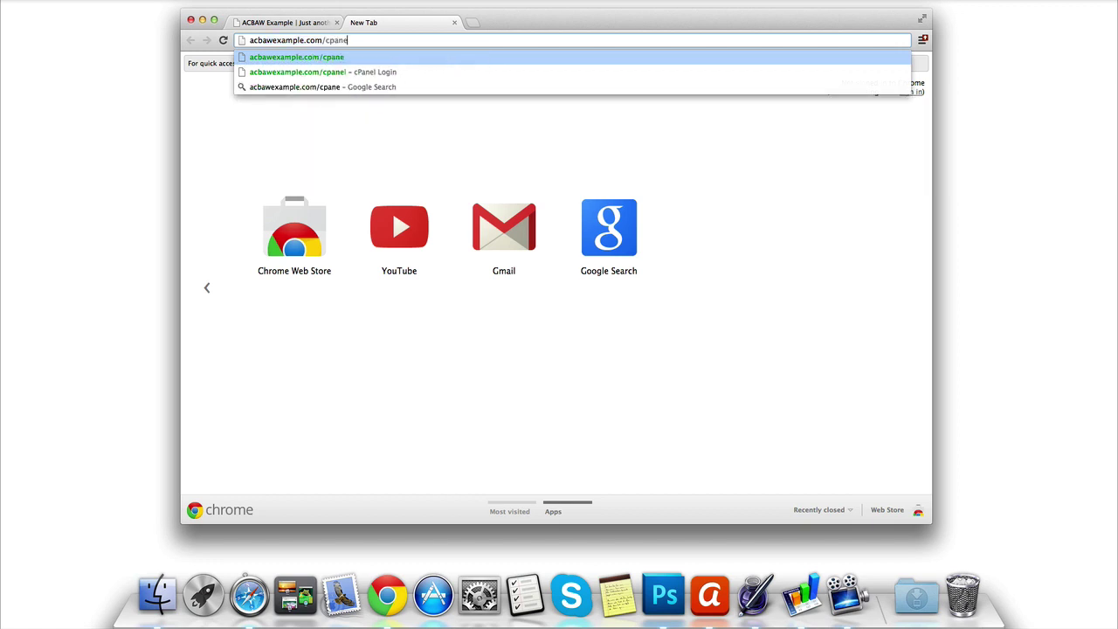
pyautogui.write('l')
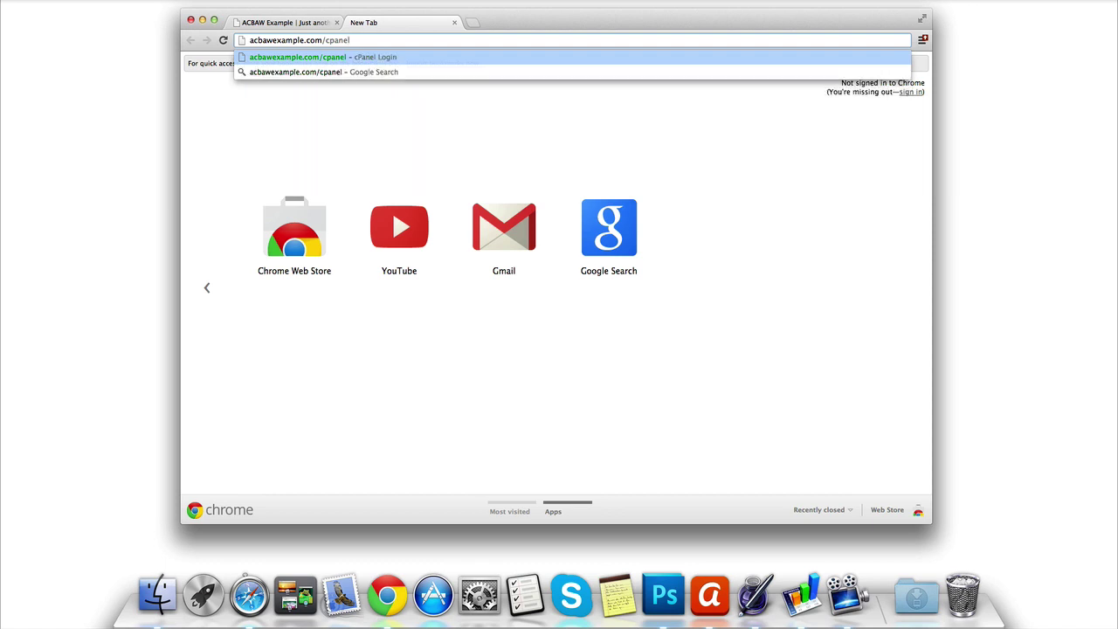
pyautogui.press('Return')
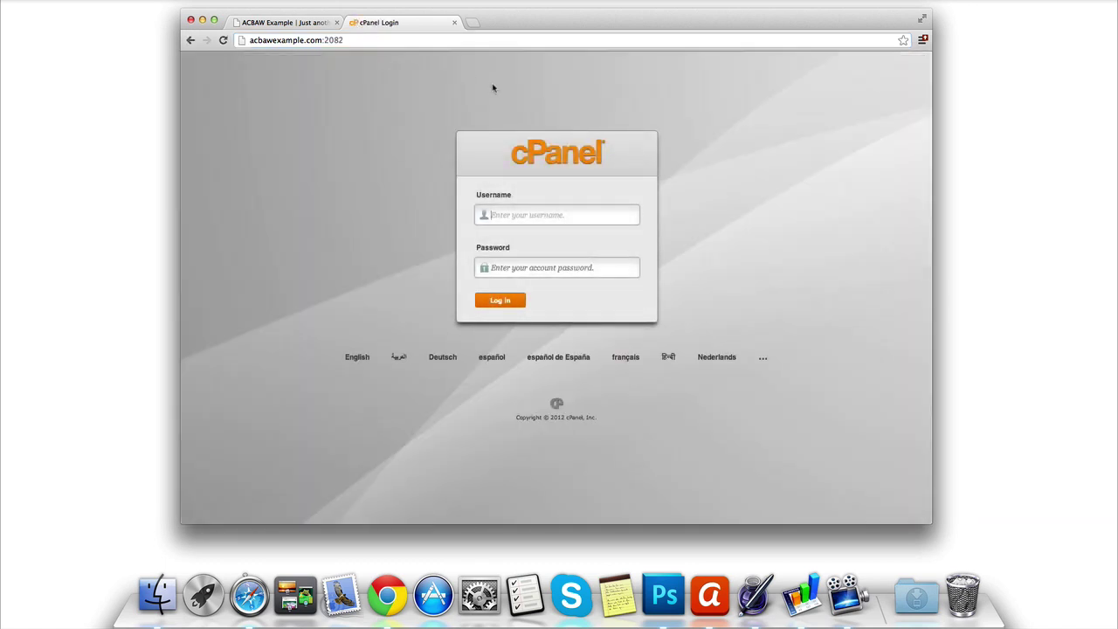
# Step: Sign in to cPanel with the account username and pasted password
pyautogui.click(516, 214)
pyautogui.write('acbaw')
pyautogui.click(530, 266)
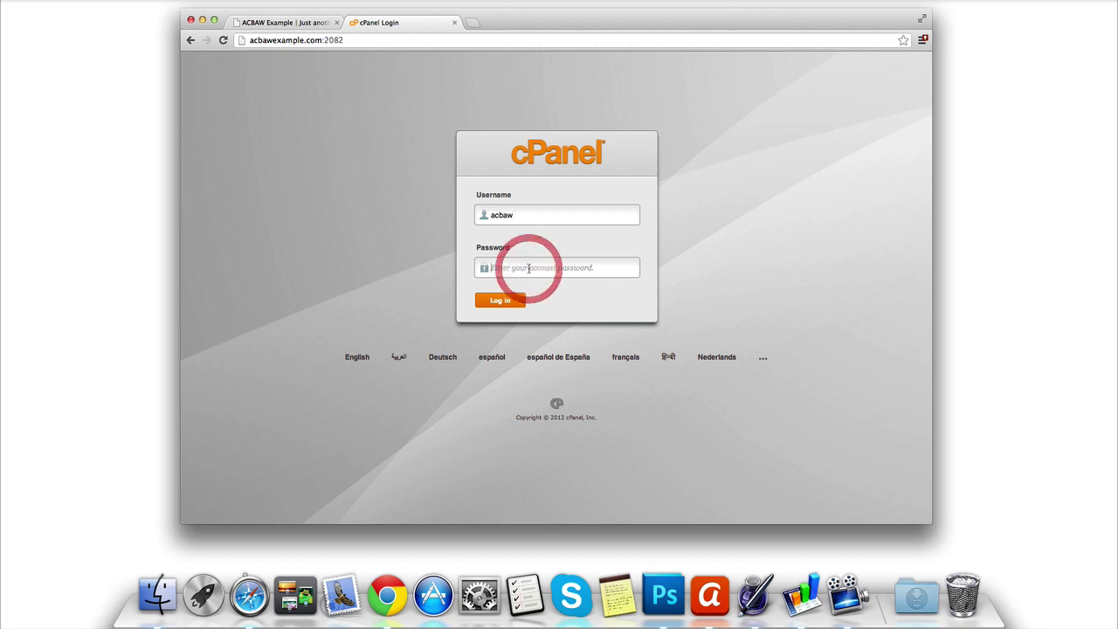
pyautogui.press('super+v')
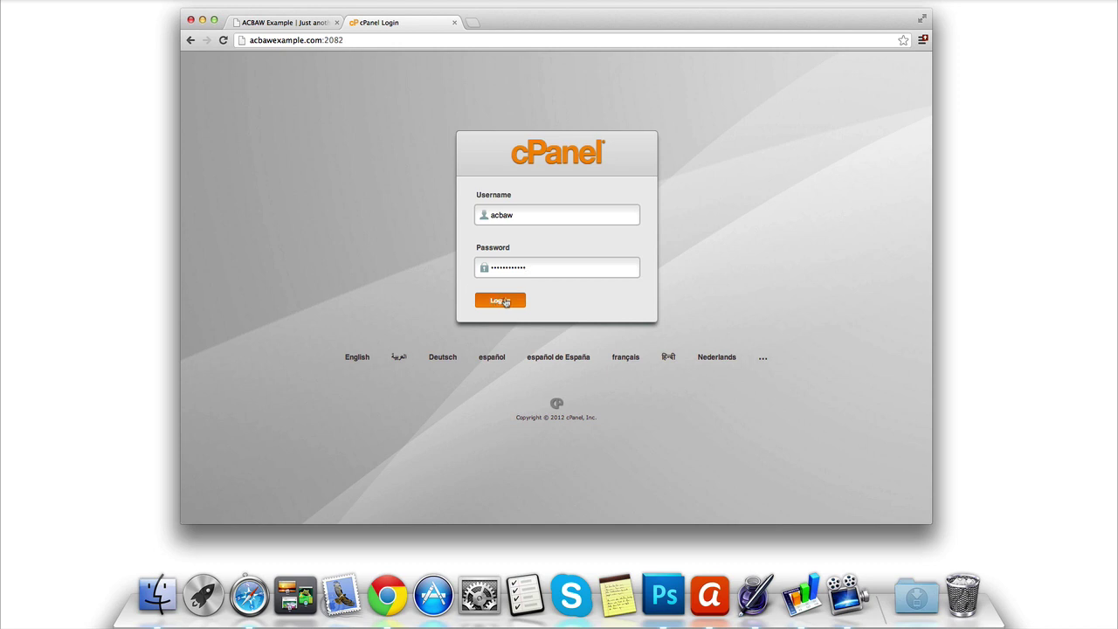
pyautogui.click(503, 301)
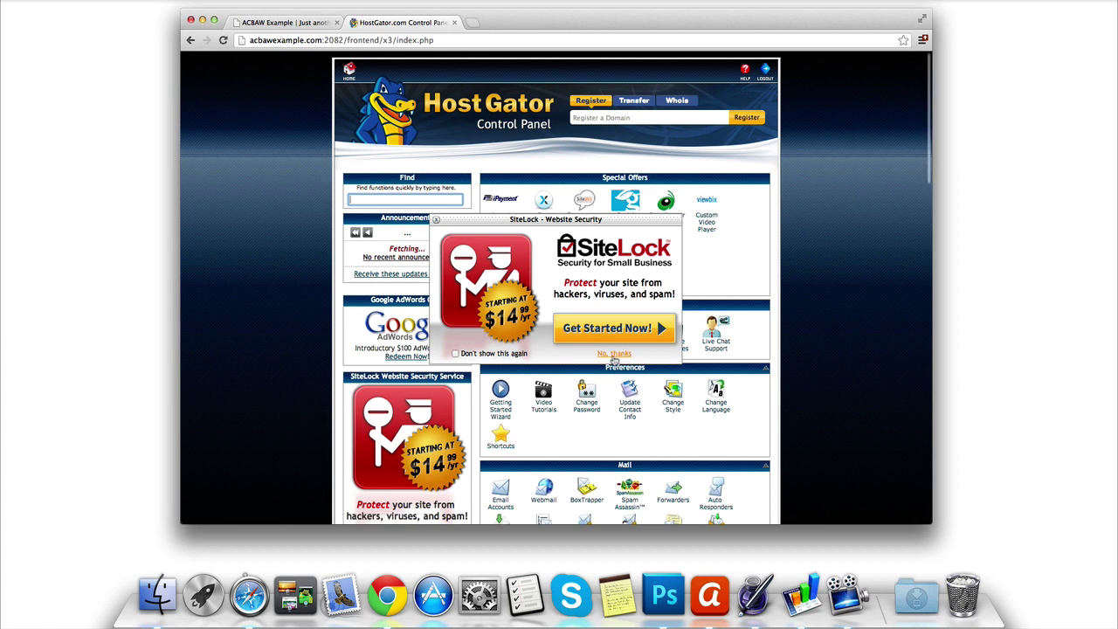
# Step: Decline the SiteLock offer and go to Email Accounts under Mail
pyautogui.click(613, 354)
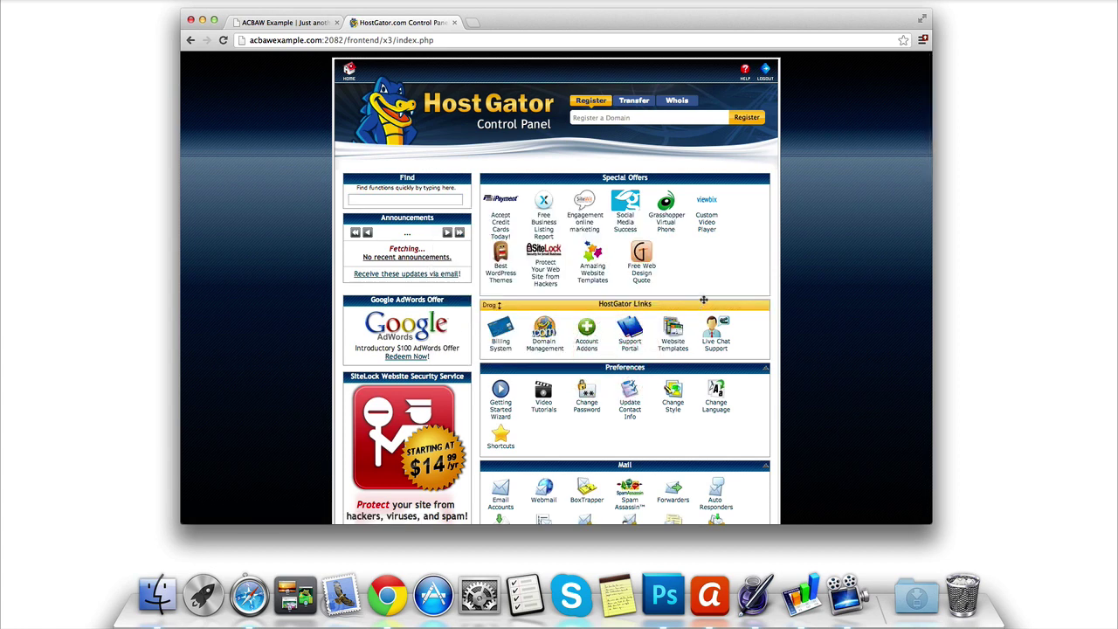
pyautogui.scroll(-5, 786, 304)
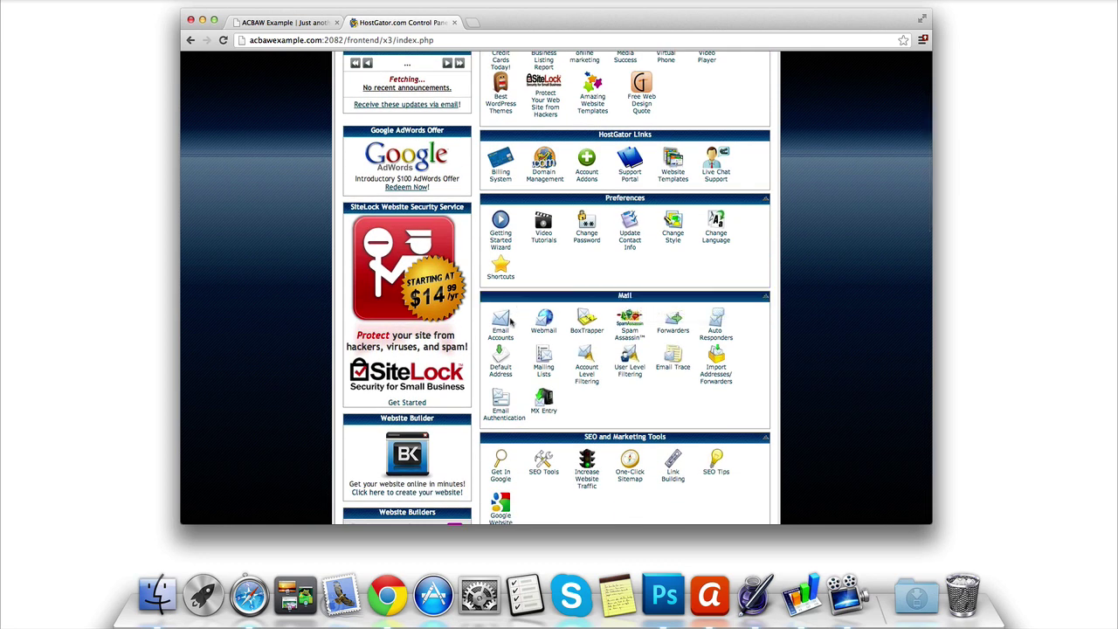
pyautogui.click(502, 330)
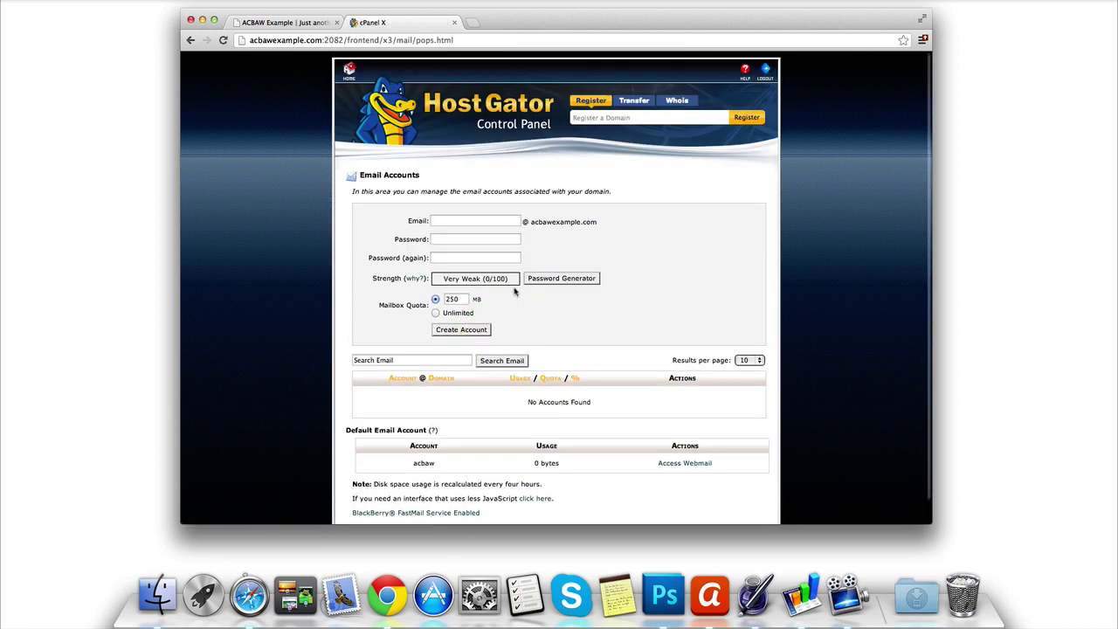
# Step: Create the 'contact' mailbox with a confirmed password and Unlimited quota
pyautogui.click(487, 220)
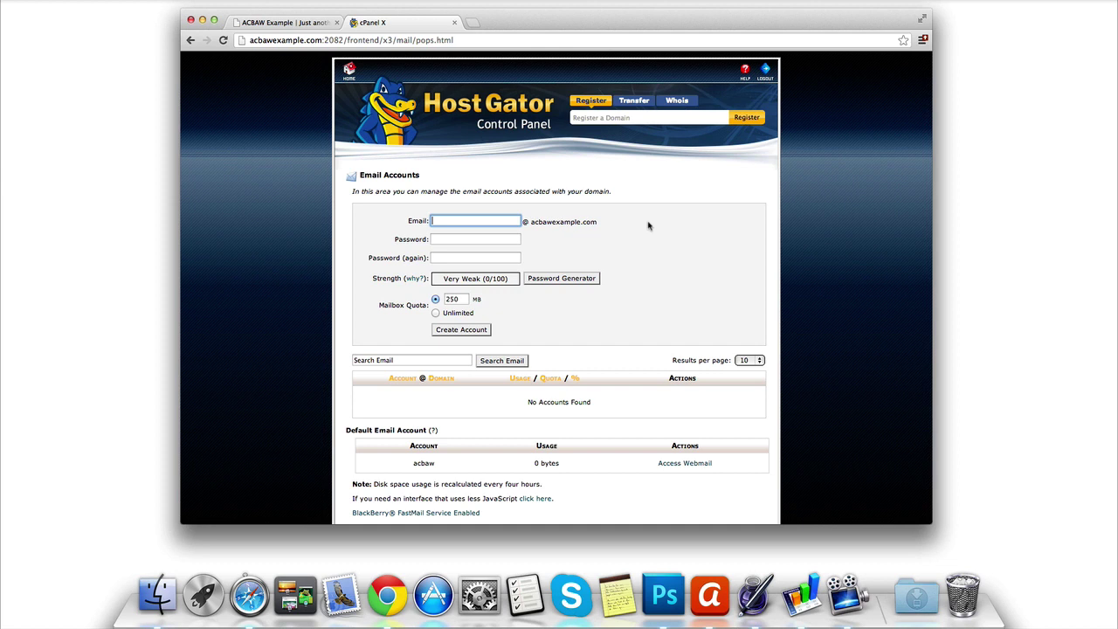
pyautogui.write('contact')
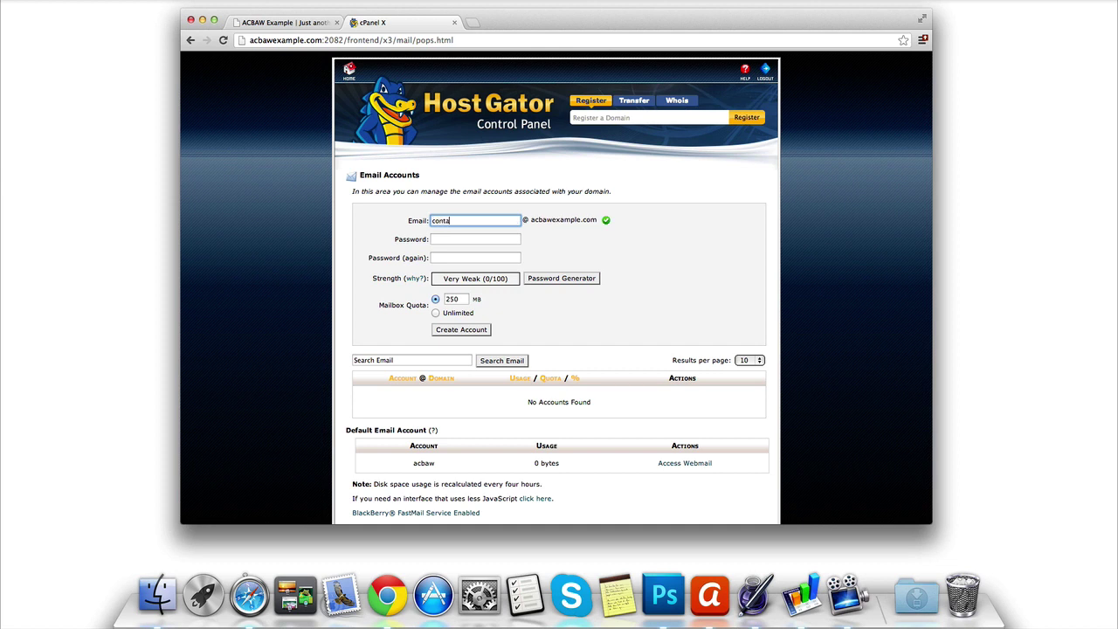
pyautogui.click(495, 237)
pyautogui.write('•••••')
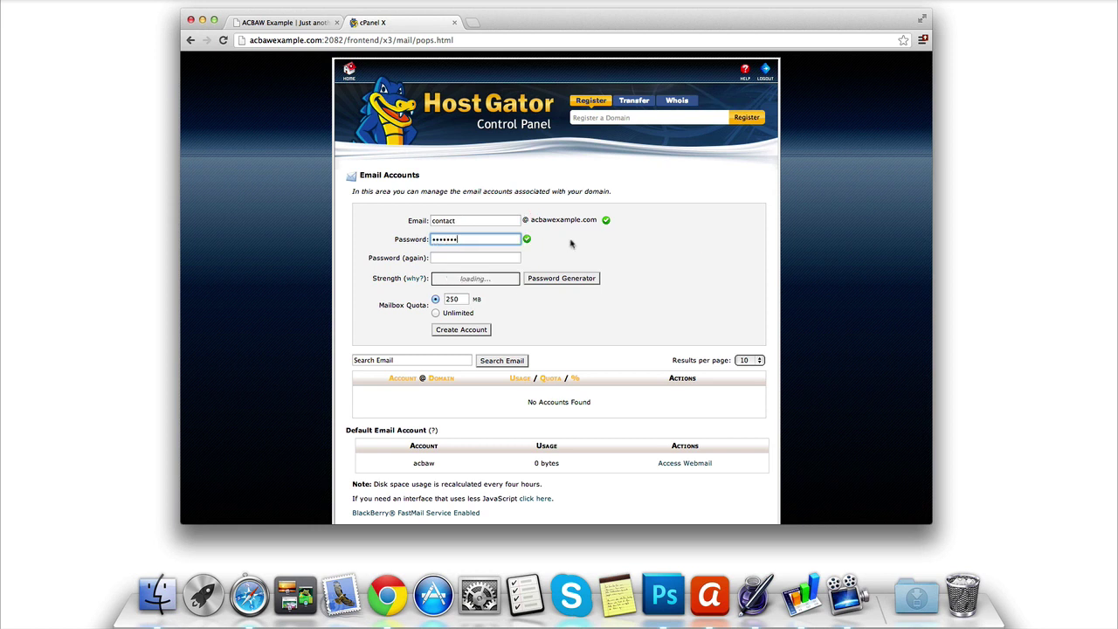
pyautogui.click(511, 258)
pyautogui.write('•')
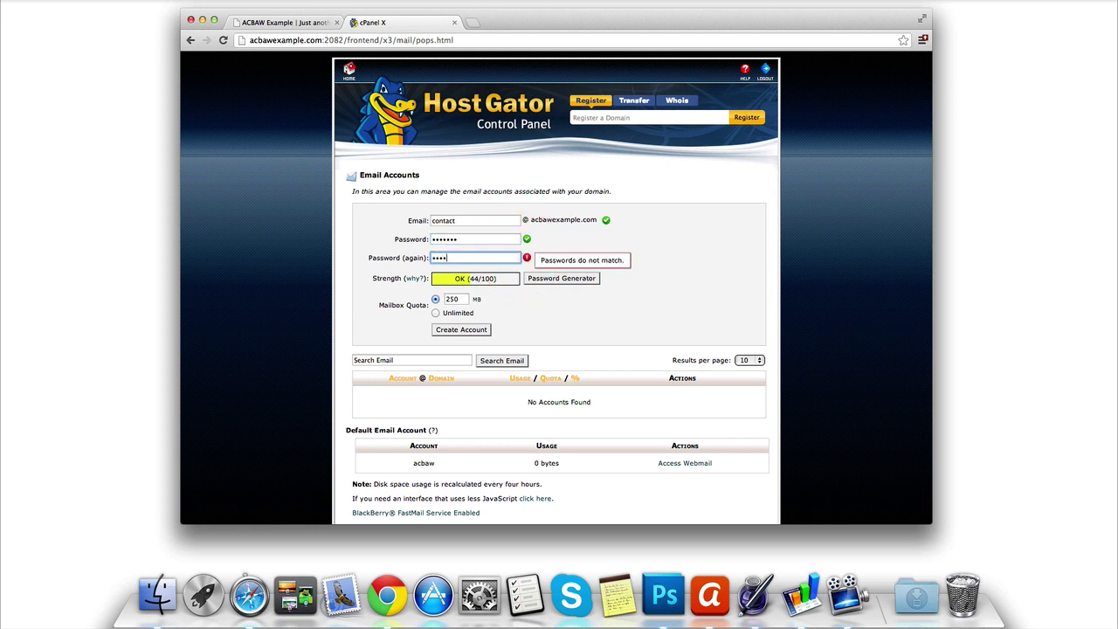
pyautogui.write('••••••')
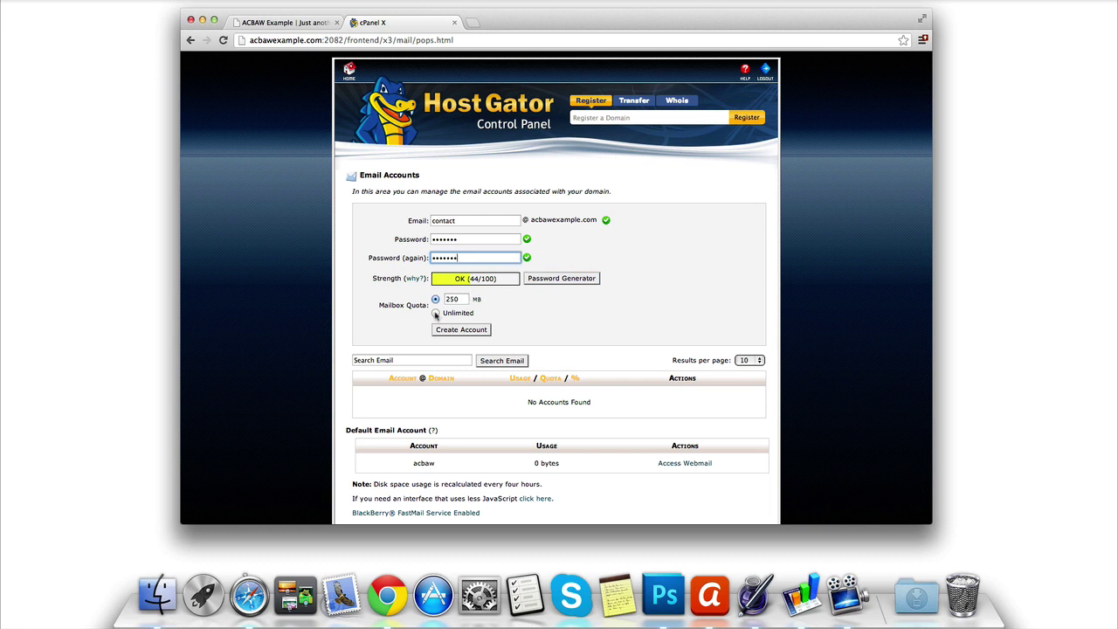
pyautogui.click(435, 314)
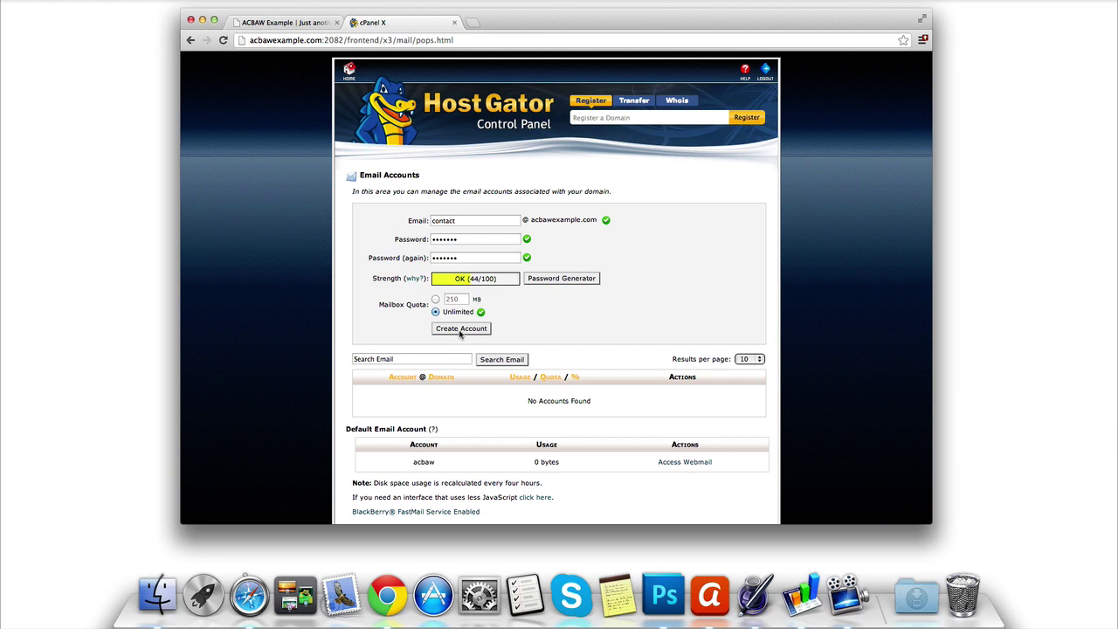
pyautogui.click(461, 329)
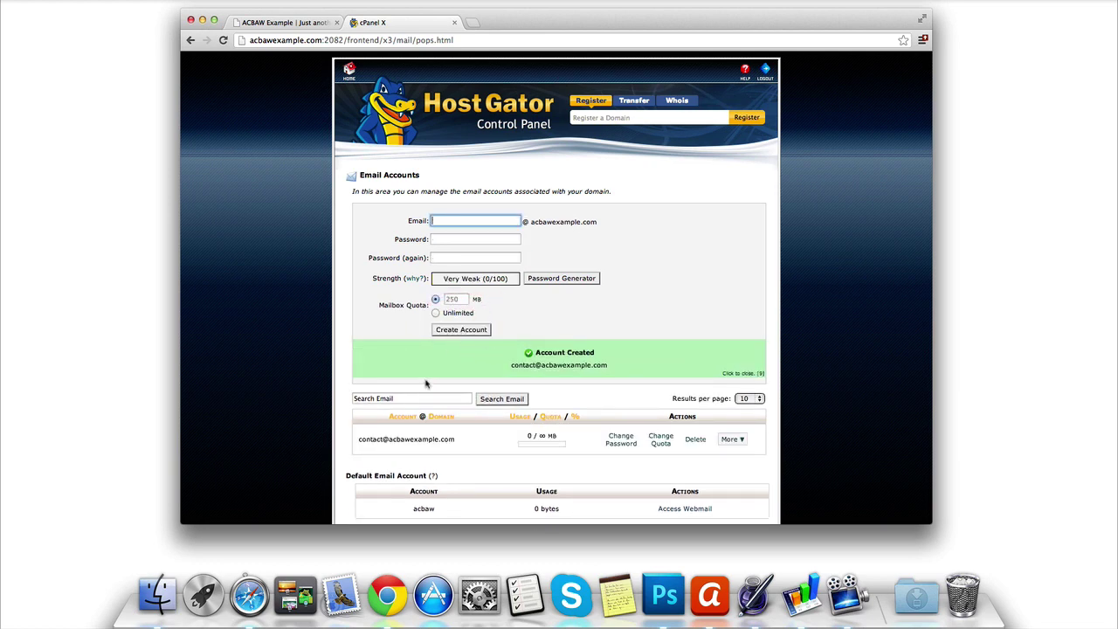
# Step: Launch Access Webmail from the contact account's More menu and switch to the webmail tab
pyautogui.scroll(-2, 487, 352)
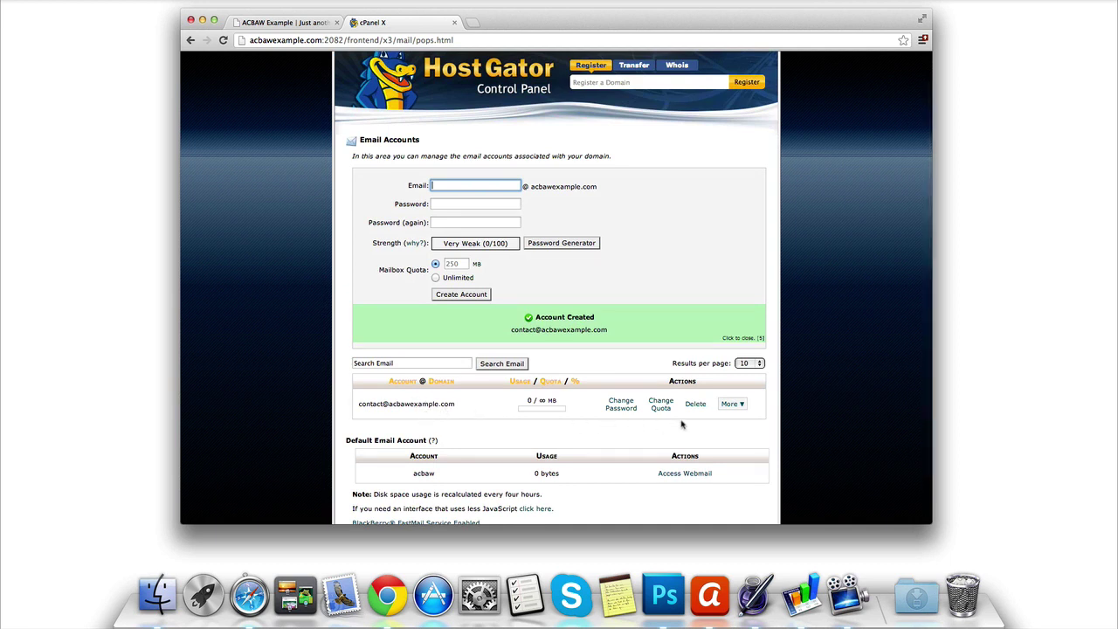
pyautogui.click(734, 404)
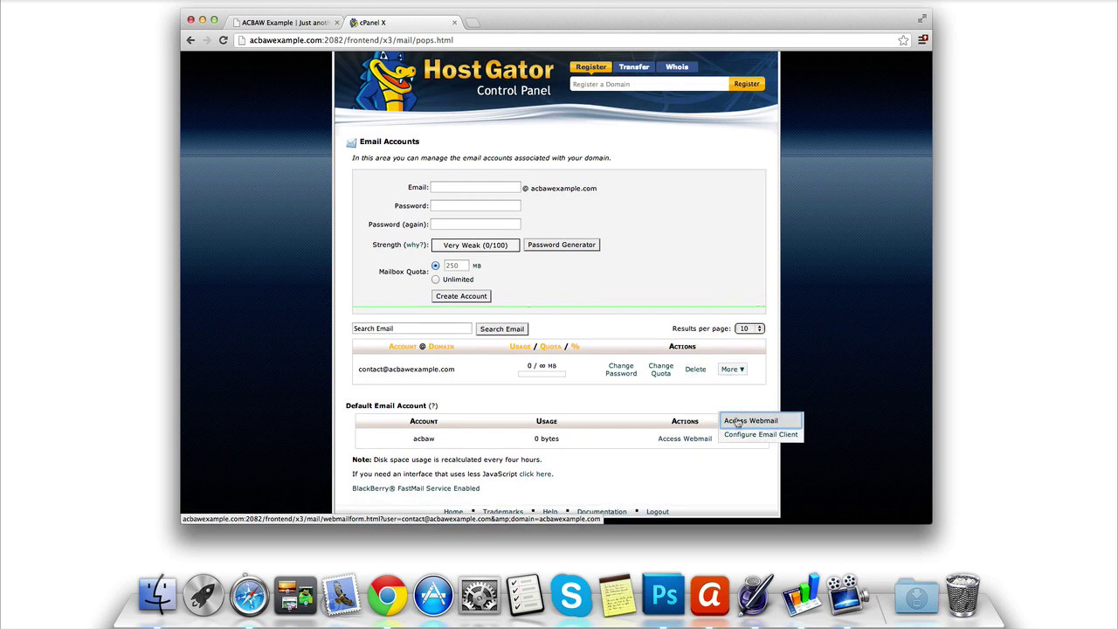
pyautogui.click(747, 385)
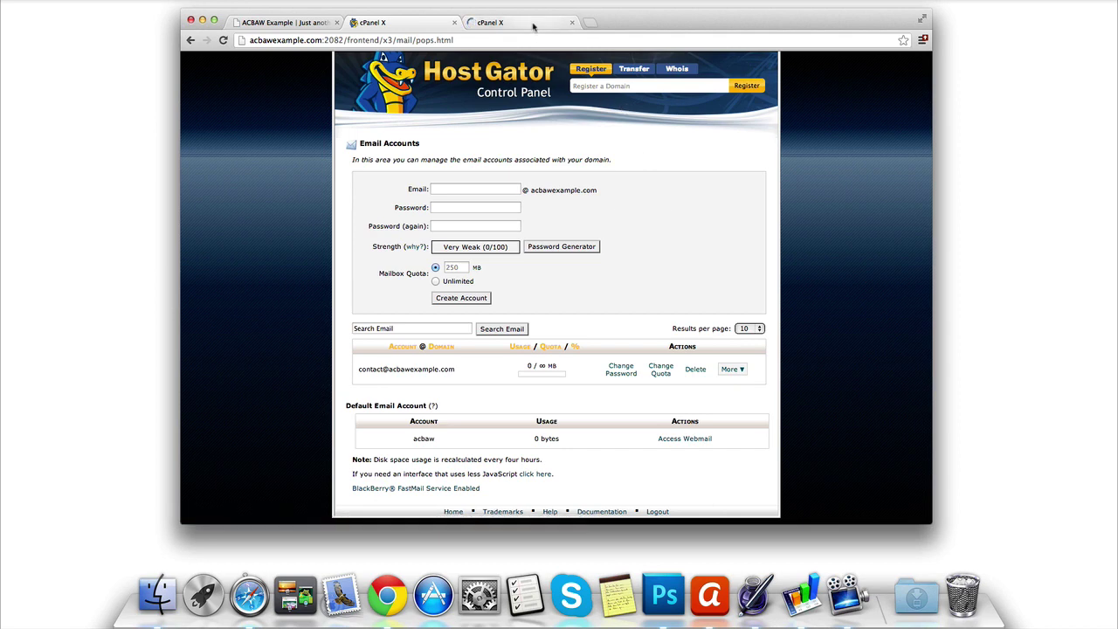
pyautogui.click(533, 25)
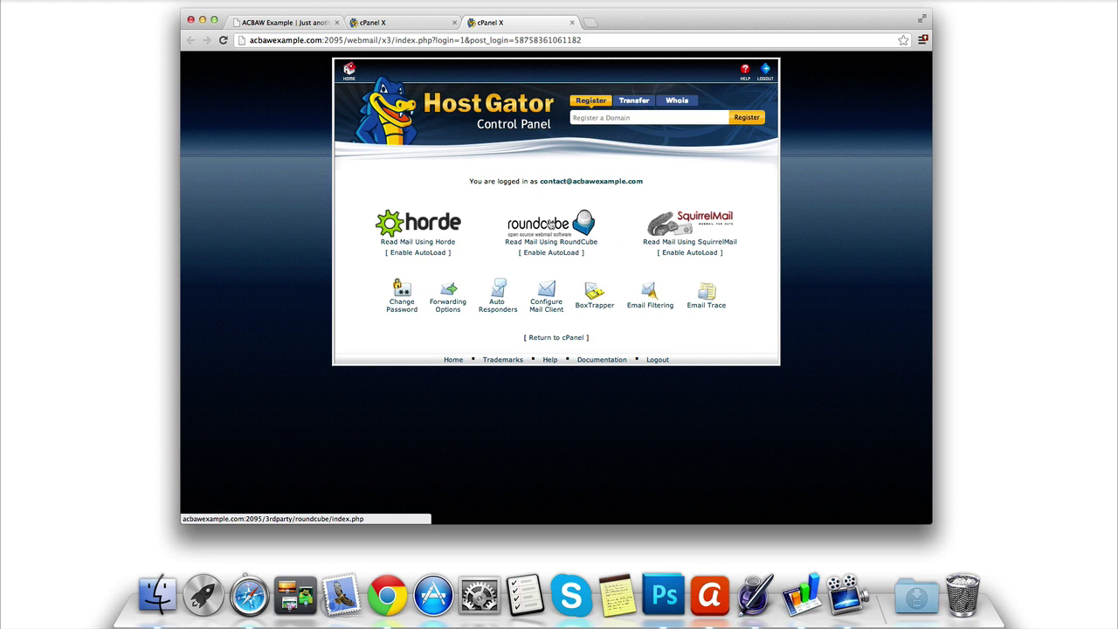
# Step: In Roundcube, compose a self-addressed message with subject 'testing' and body 'test email'
pyautogui.click(549, 223)
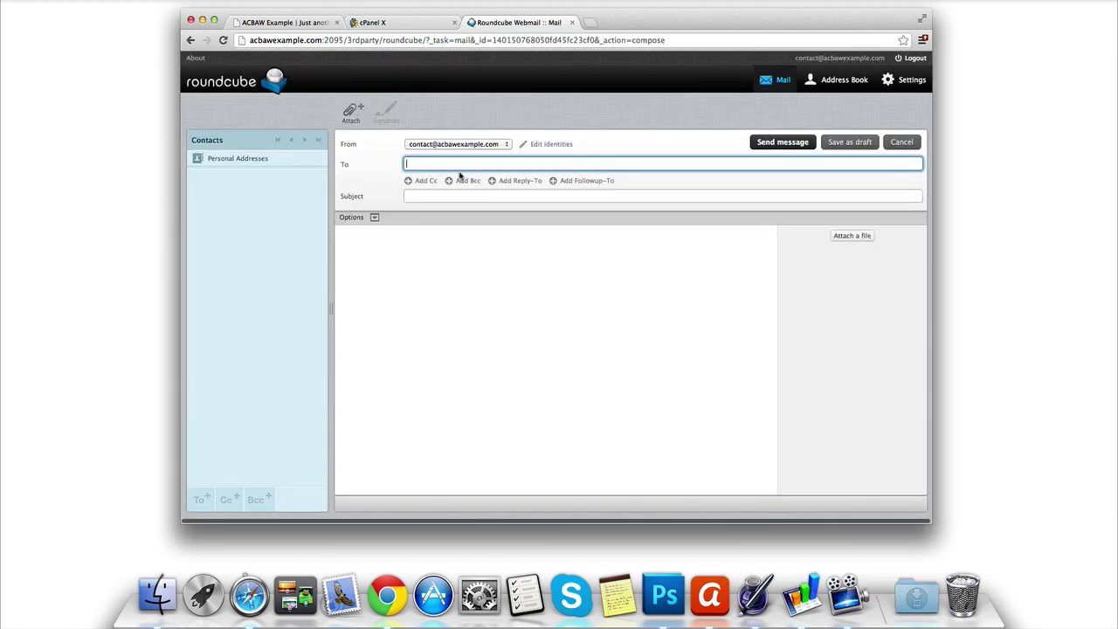
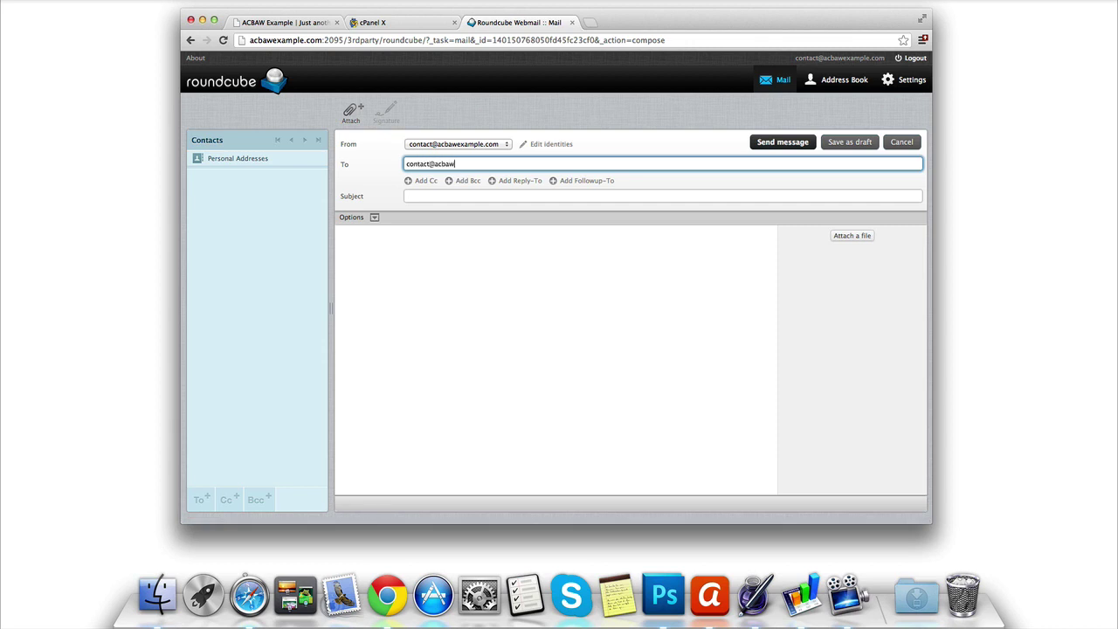
pyautogui.click(448, 198)
pyautogui.write('esting')
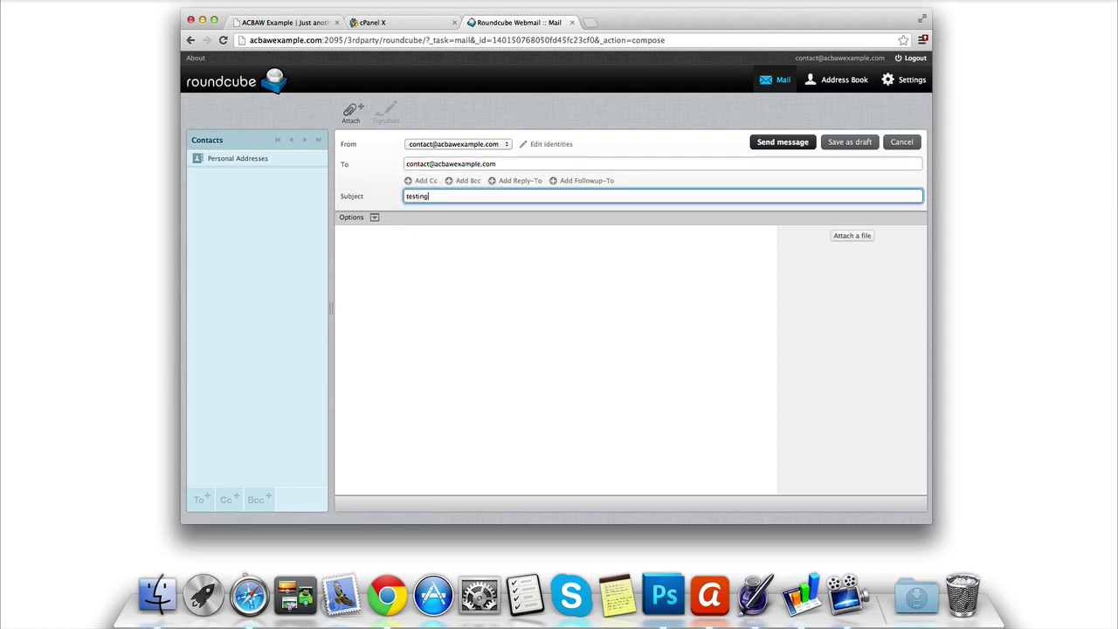
pyautogui.click(473, 298)
pyautogui.write('test email')
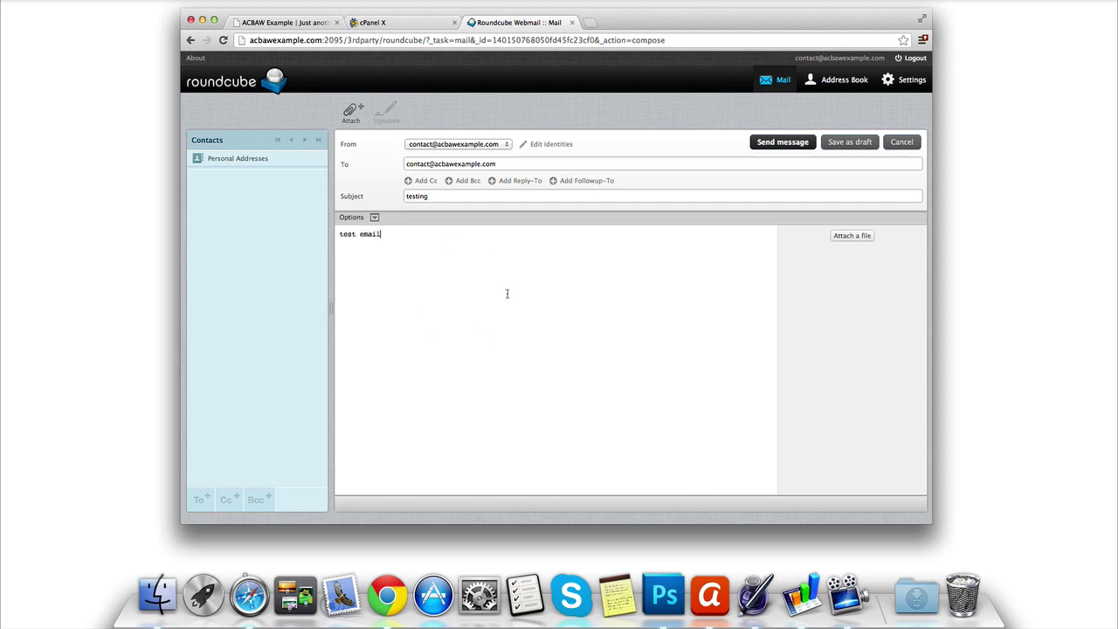
pyautogui.click(782, 145)
# Step: Send the message, refresh the Inbox, and open the 'testing' message to confirm its 'test email' body
pyautogui.click(784, 144)
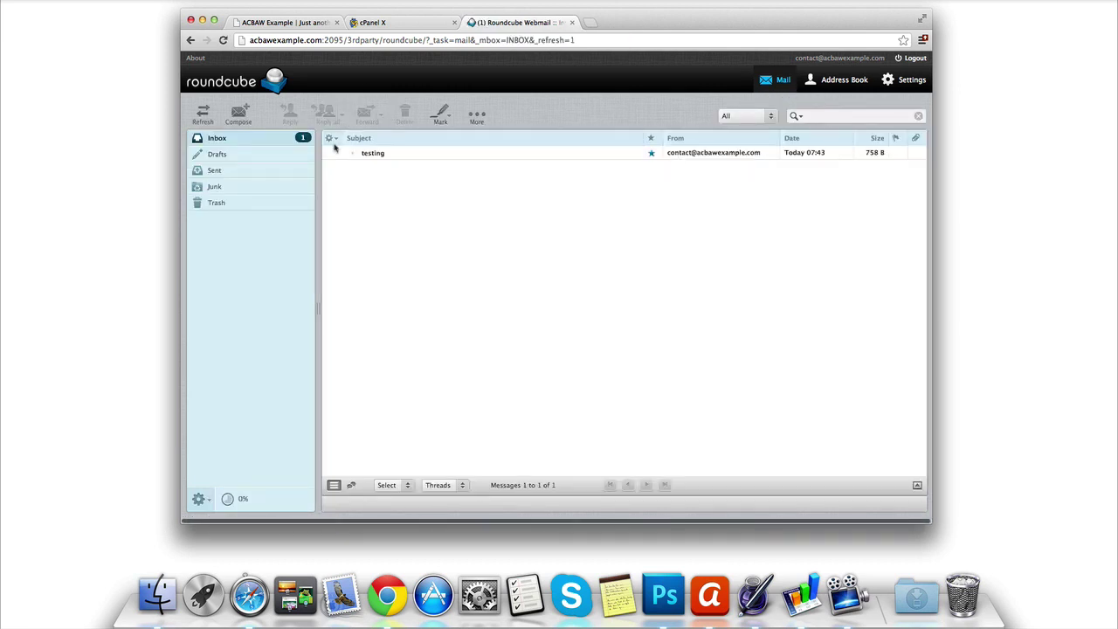
pyautogui.click(202, 114)
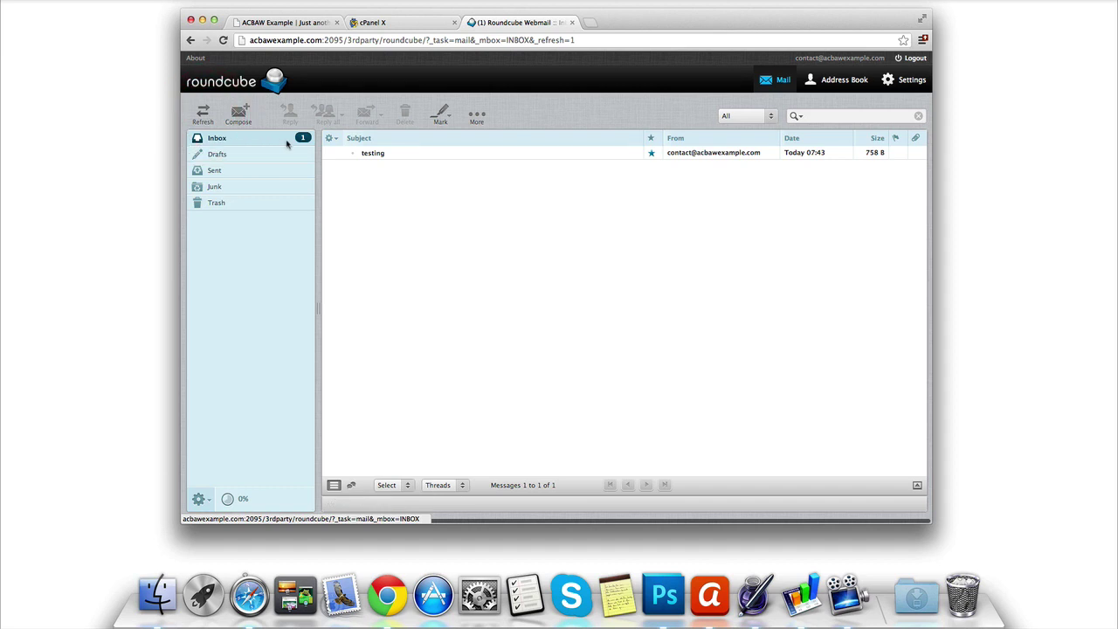
pyautogui.click(403, 156)
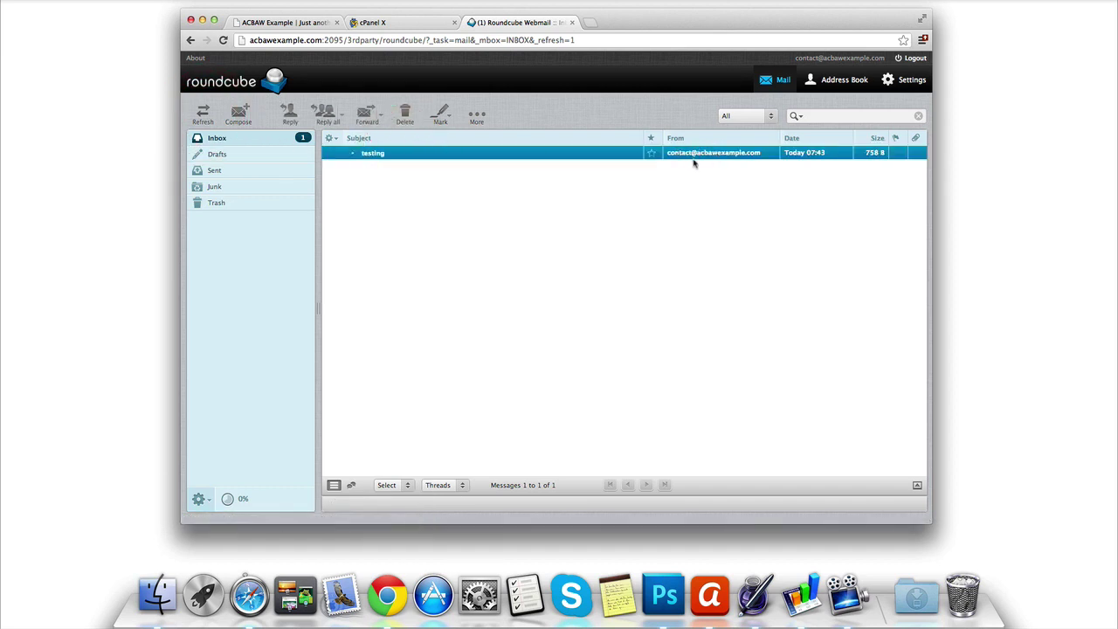
pyautogui.click(626, 160)
pyautogui.doubleClick(551, 151)
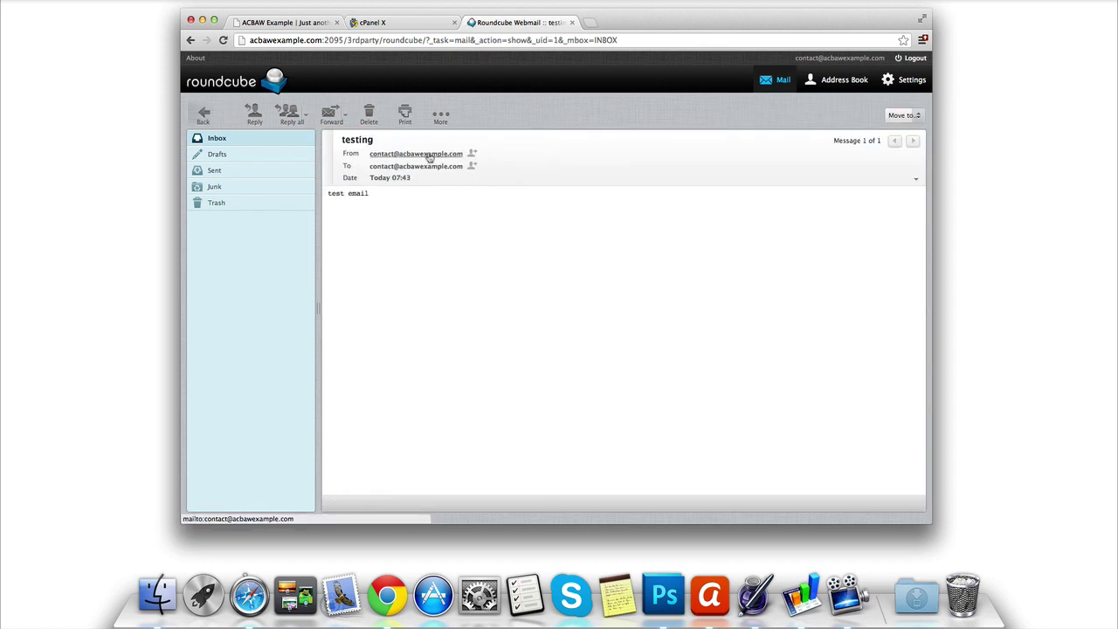
# Step: Go back to the cPanel tab and view the contact account's More menu on Email Accounts
pyautogui.click(420, 23)
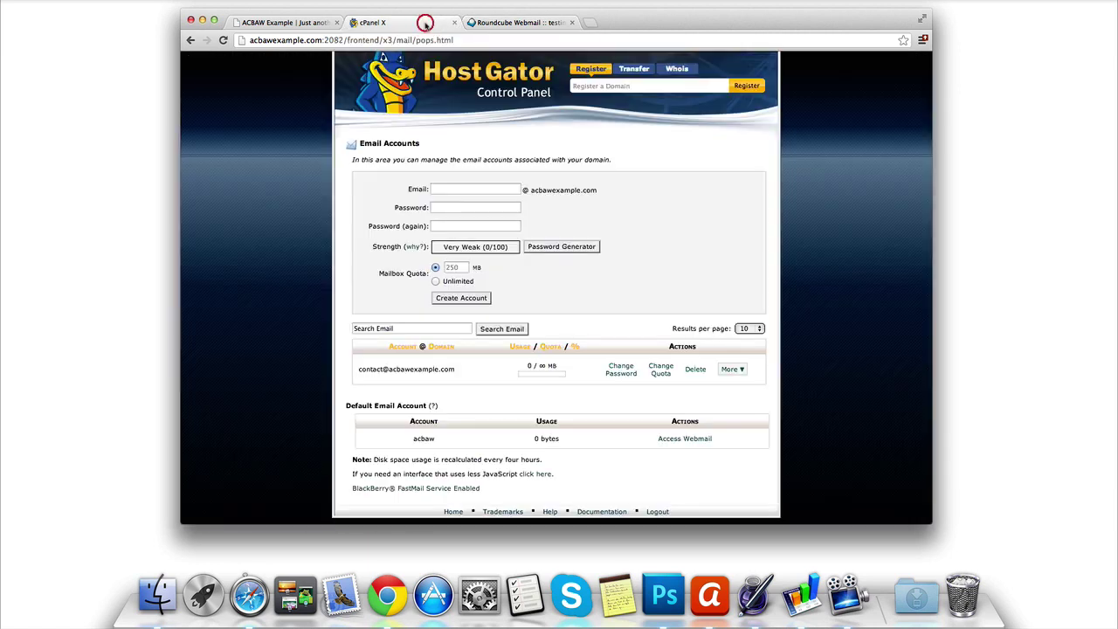
pyautogui.click(732, 369)
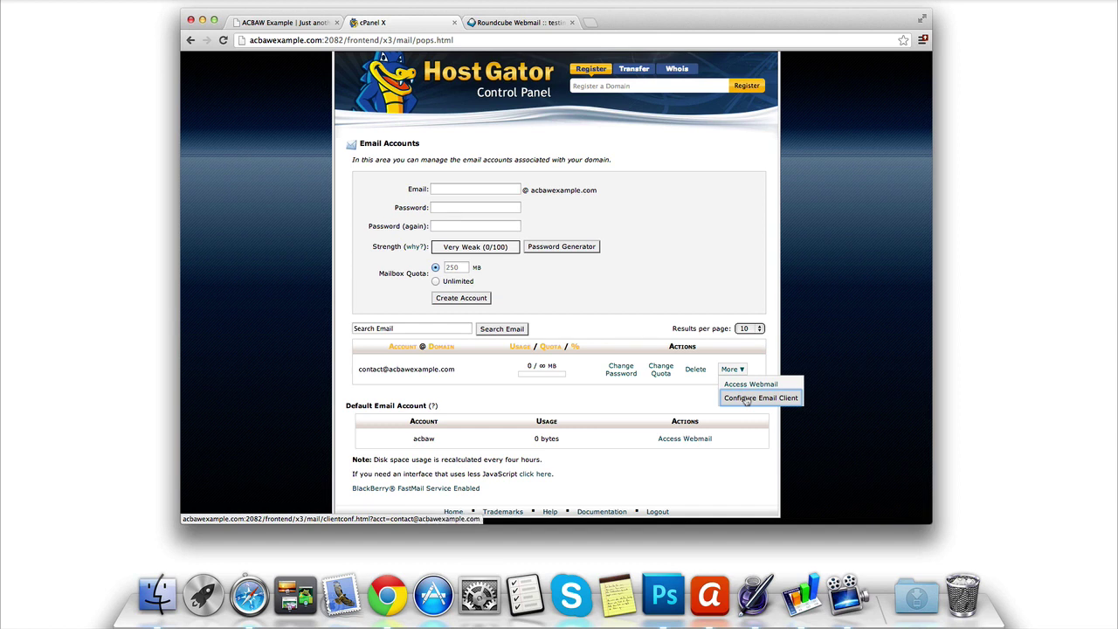
pyautogui.scroll(1, 684, 200)
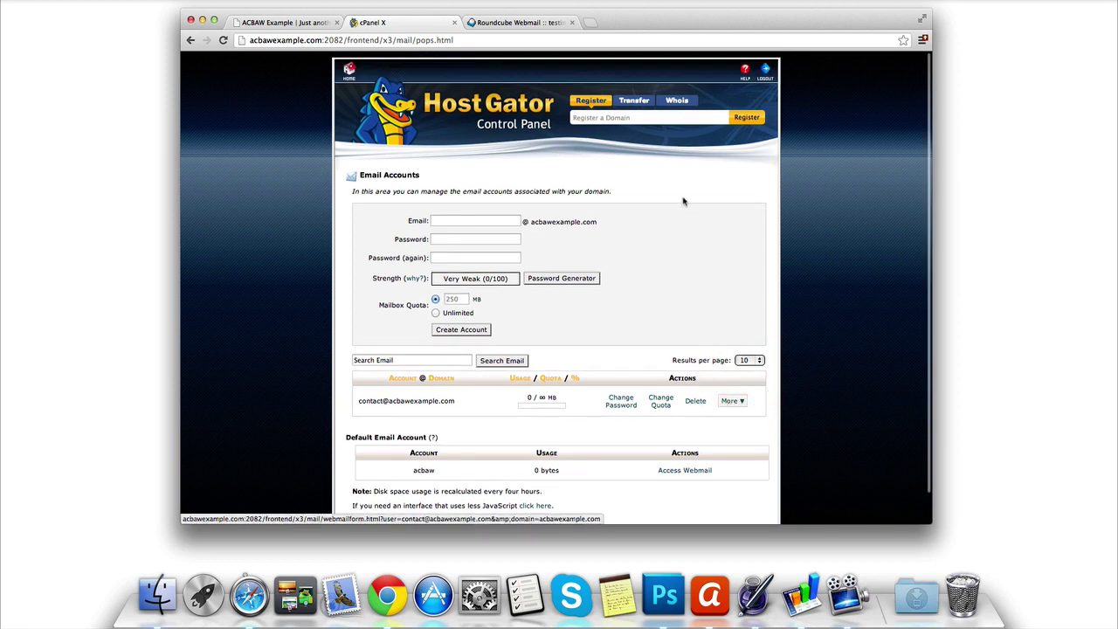